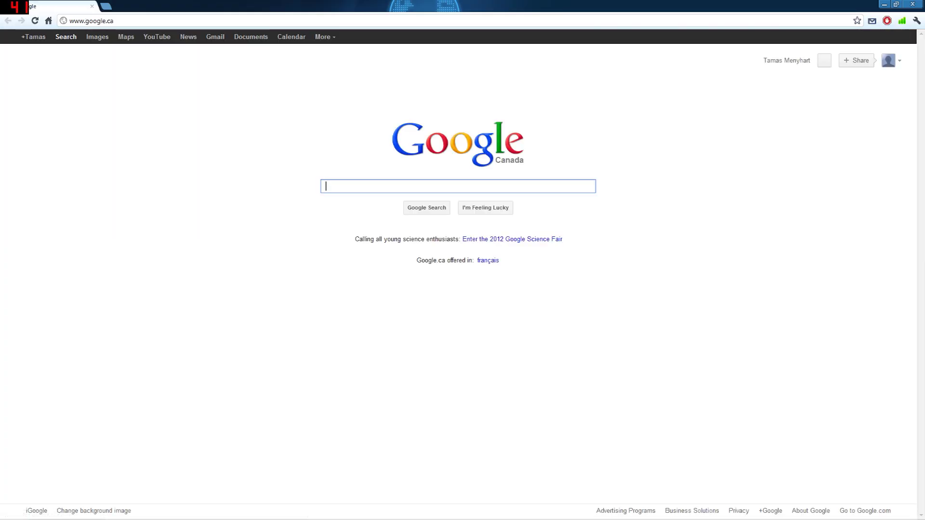
type("ifunbox")
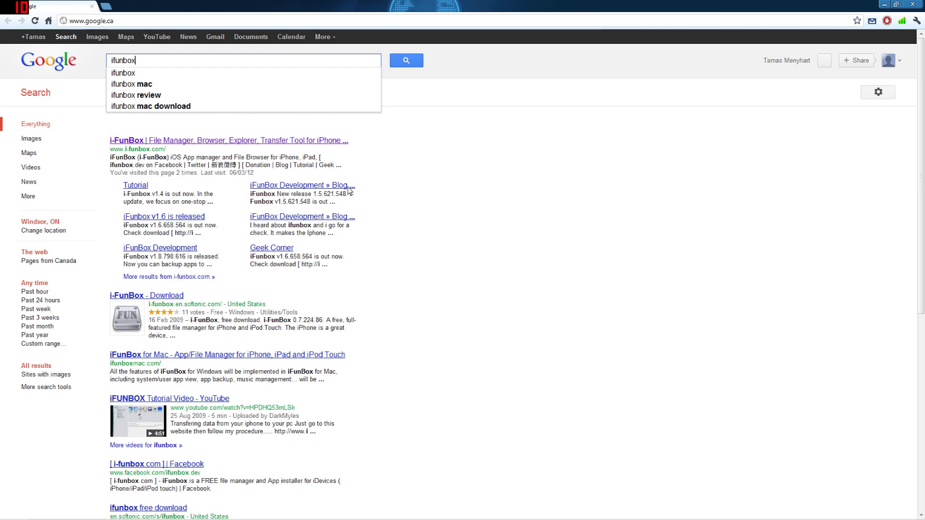
Open i-funbox.com from the Google results and download ifunbox_en.zip
left_click(158, 149)
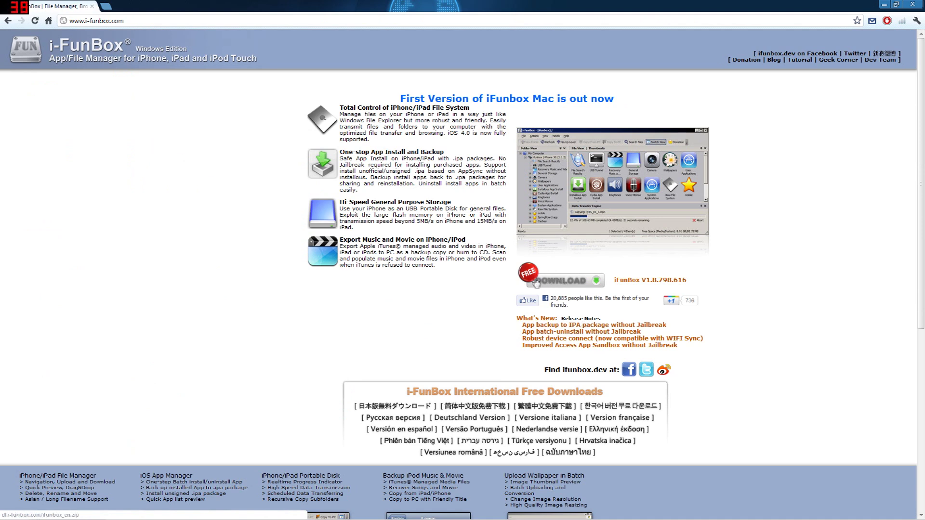
left_click(574, 287)
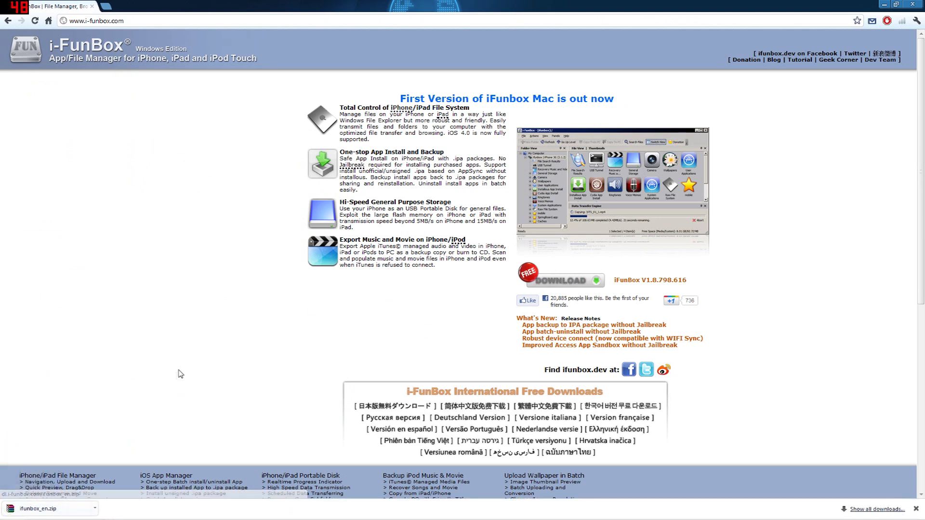
Extract ifunbox_en.zip on the desktop into an ifunbox_en folder
left_click(883, 4)
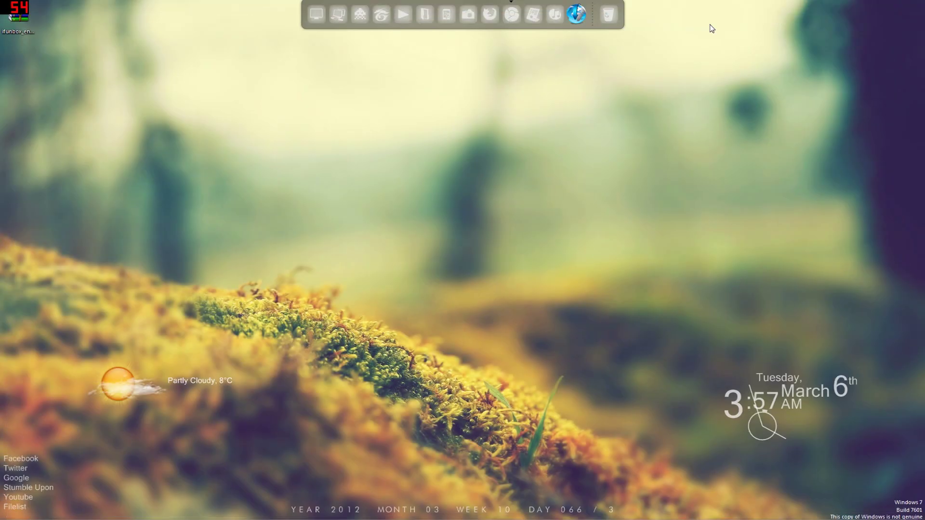
left_click(20, 26)
right_click(20, 26)
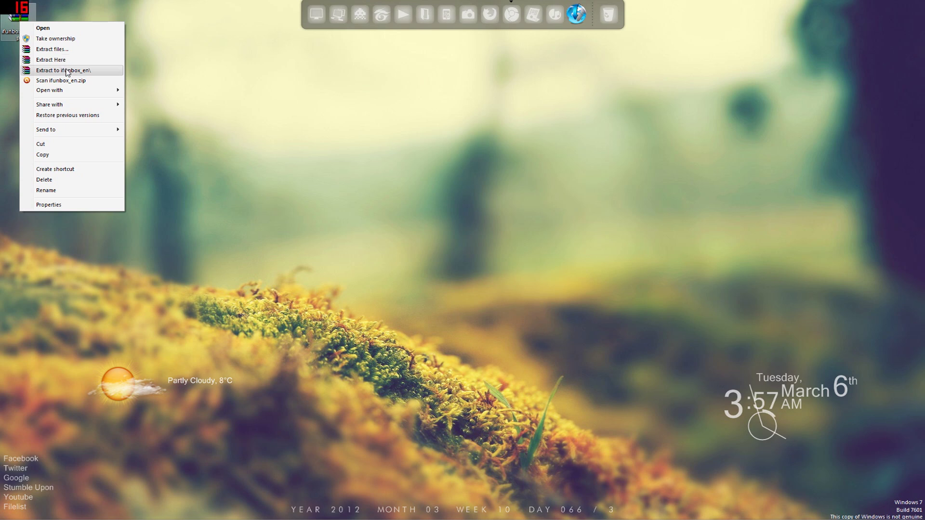
left_click(67, 72)
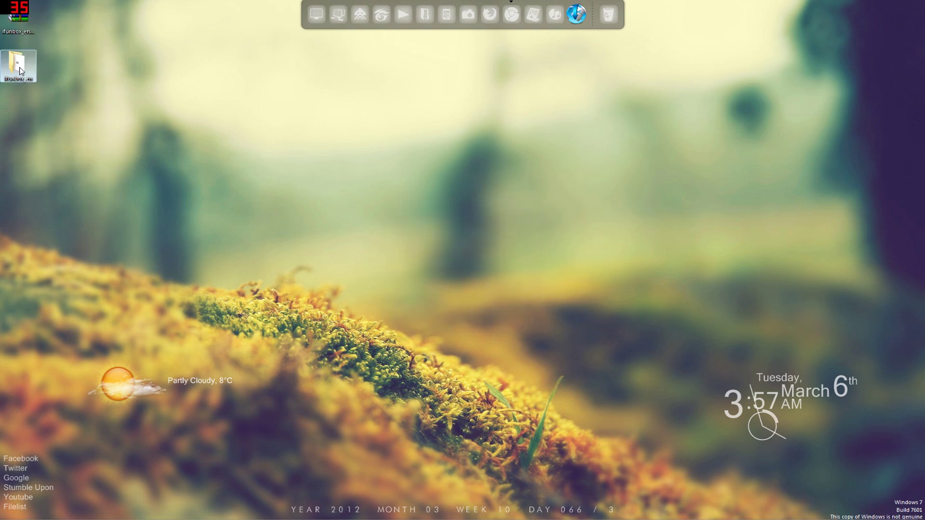
Launch iFunBox.exe from the ifunbox_en folder and open the iPhone's Raw File System
double_click(21, 70)
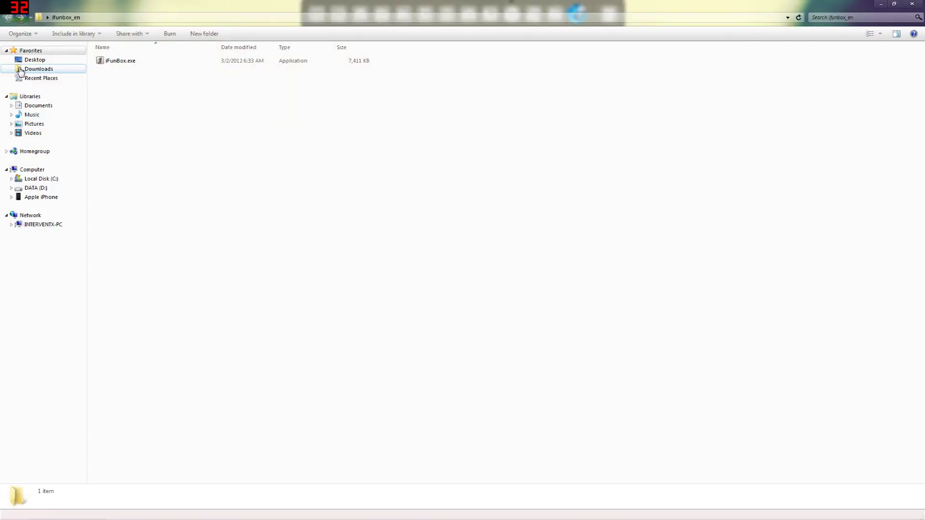
double_click(120, 61)
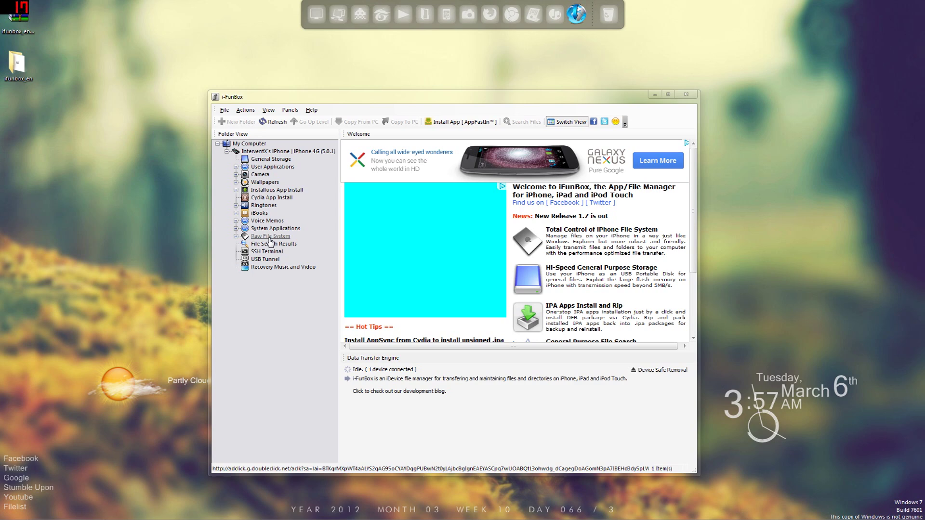
left_click(269, 237)
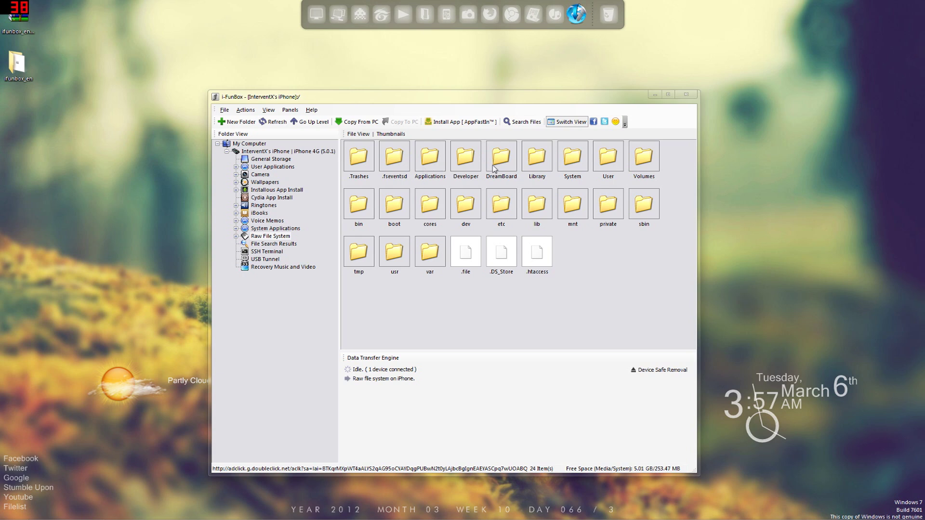
Inspect the theme folders inside DreamBoard, then return to the 24-item root
left_click(495, 168)
double_click(501, 165)
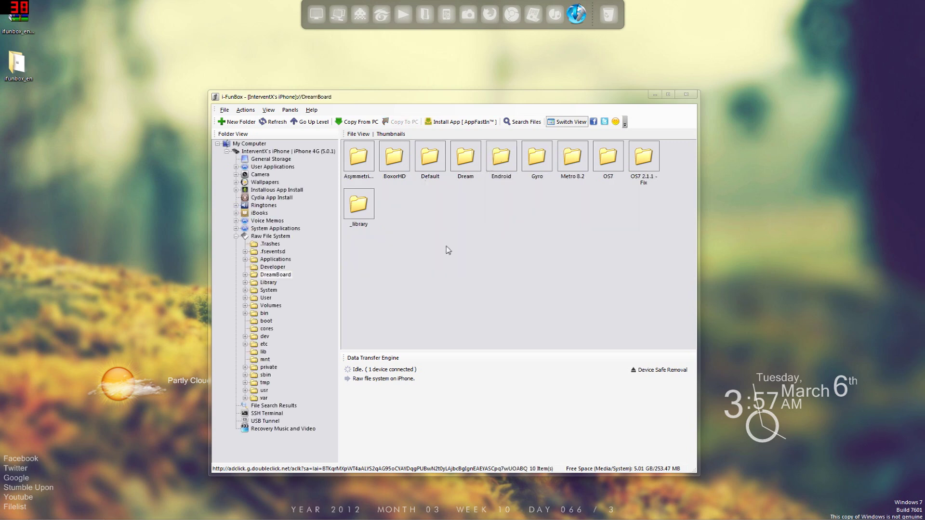
left_click_drag(666, 251, 356, 162)
left_click(562, 283)
left_click_drag(449, 219, 489, 253)
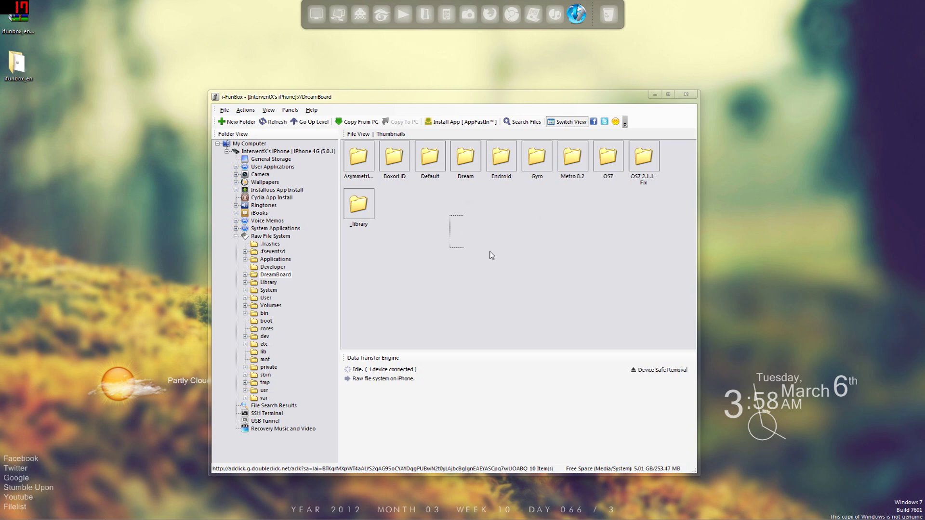
left_click_drag(26, 102, 93, 163)
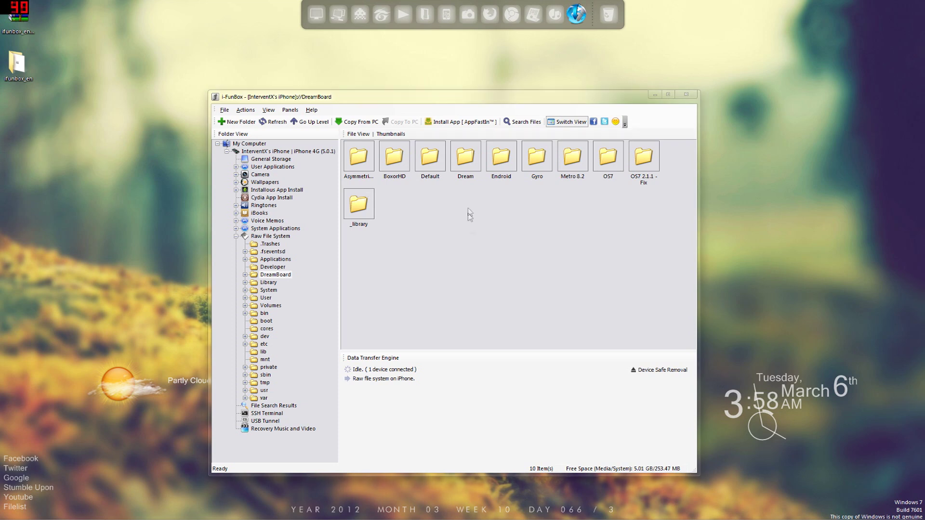
key("BackSpace")
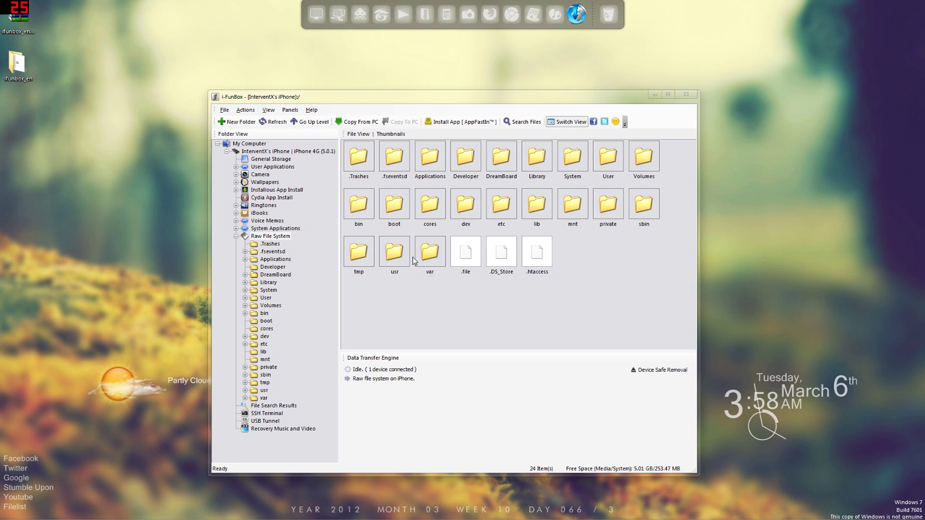
Navigate through var and stash into the Themes.r8V2N7 folder
left_click_drag(457, 296, 505, 311)
double_click(432, 254)
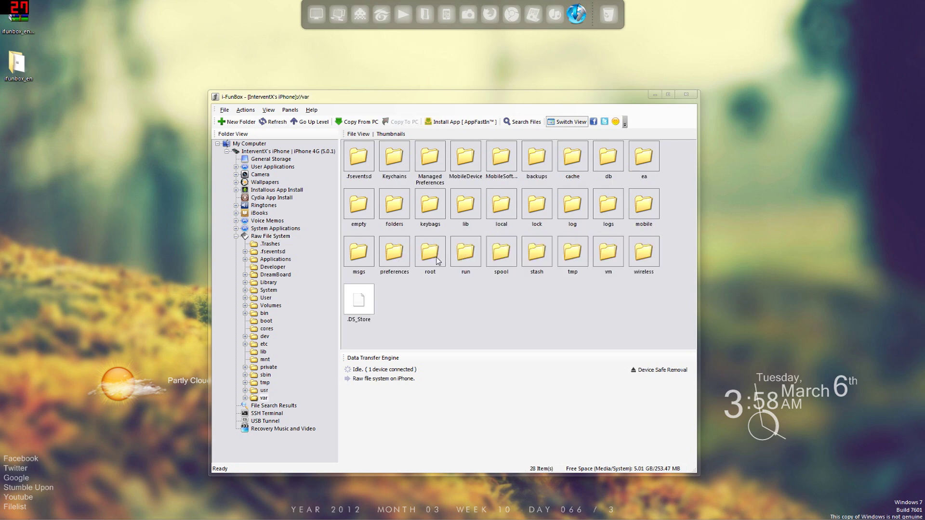
left_click(538, 269)
double_click(539, 262)
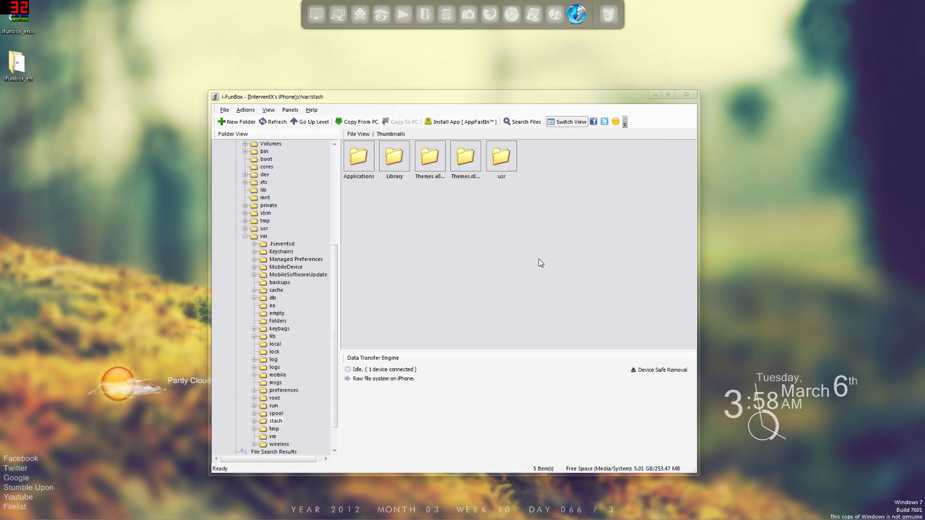
left_click(471, 165)
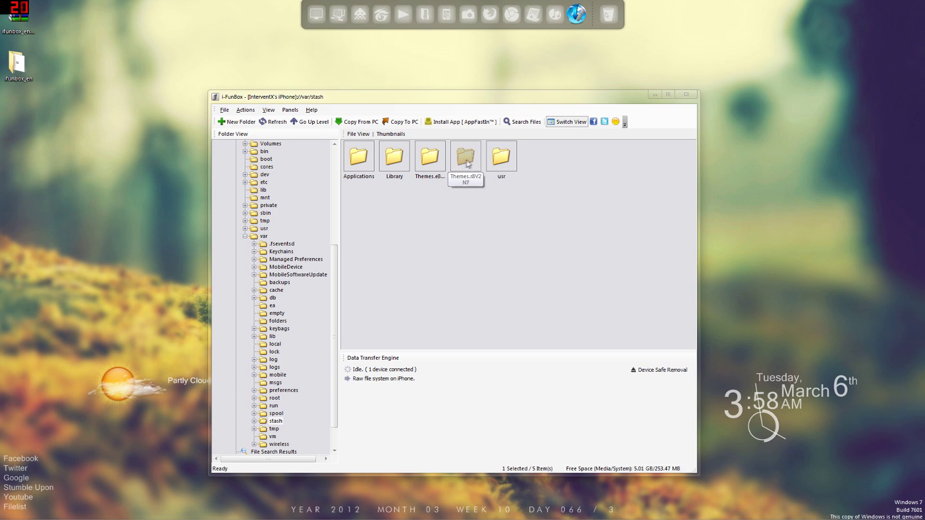
double_click(465, 161)
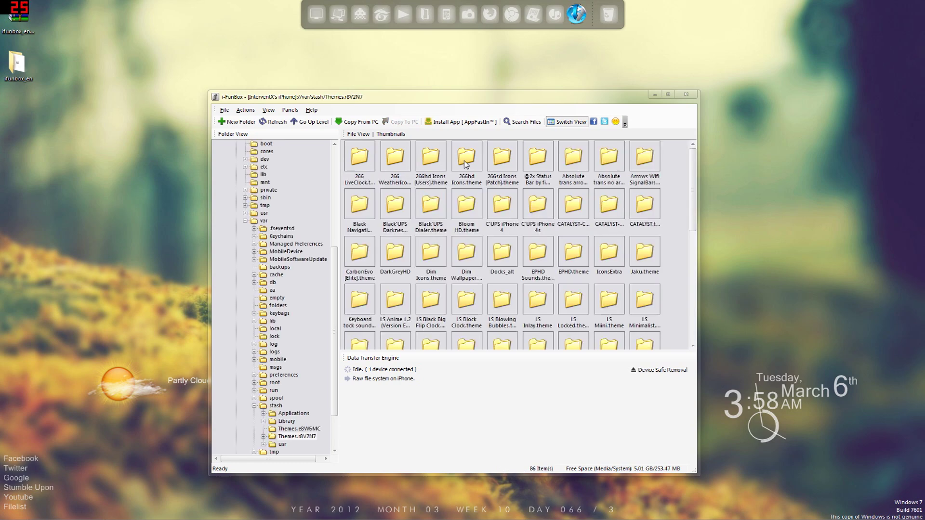
left_click_drag(692, 173, 695, 297)
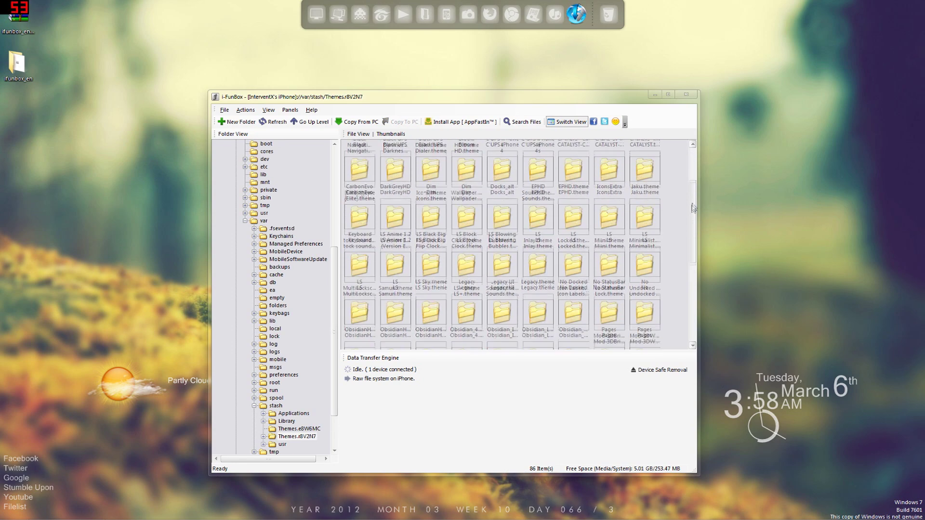
scroll(690, 285, "up", 1)
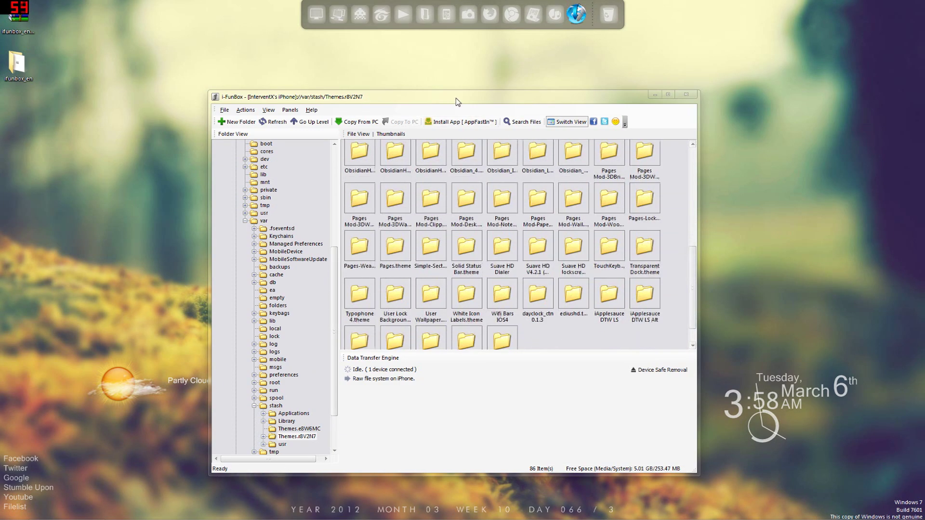
Move the window right and open the dayclock_ctn 0.1.3 theme folder
left_click_drag(456, 97, 544, 88)
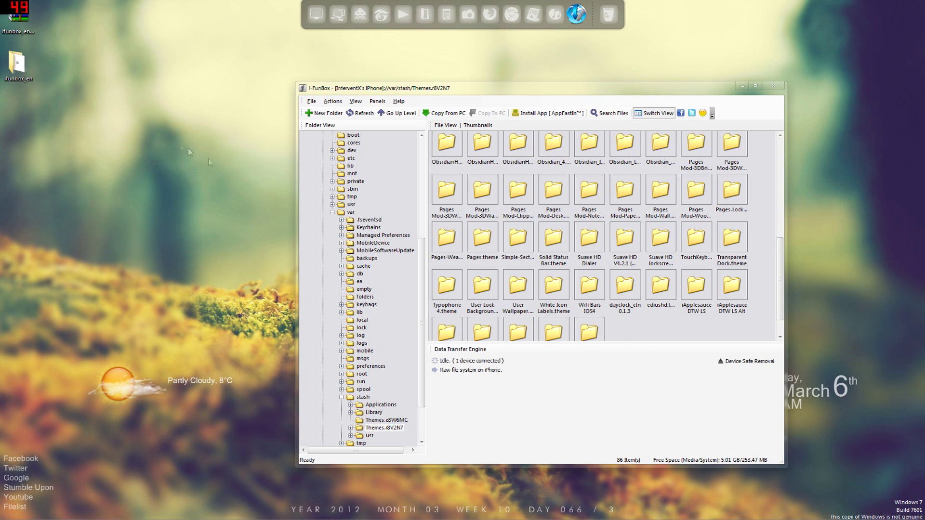
left_click_drag(26, 120, 299, 290)
mouse_move(780, 277)
left_mouse_down()
mouse_move(781, 228)
mouse_move(786, 298)
left_mouse_up()
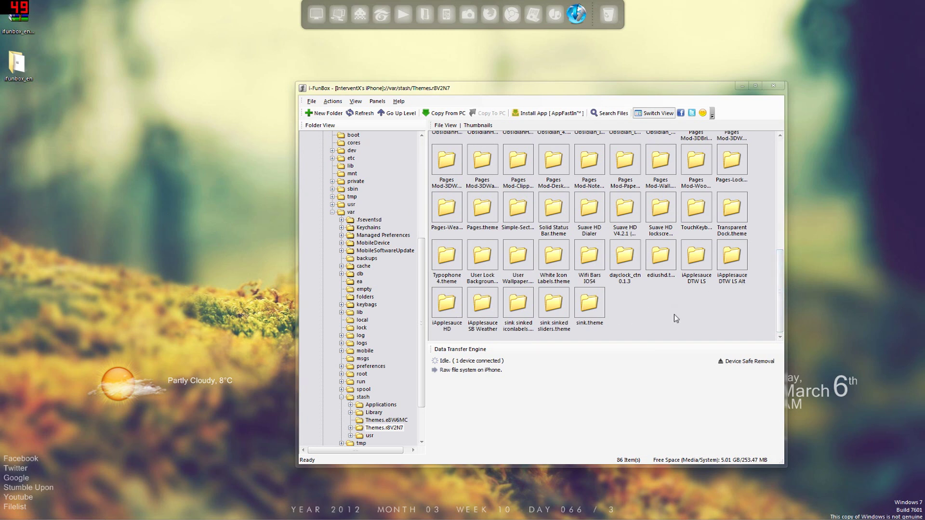
double_click(629, 259)
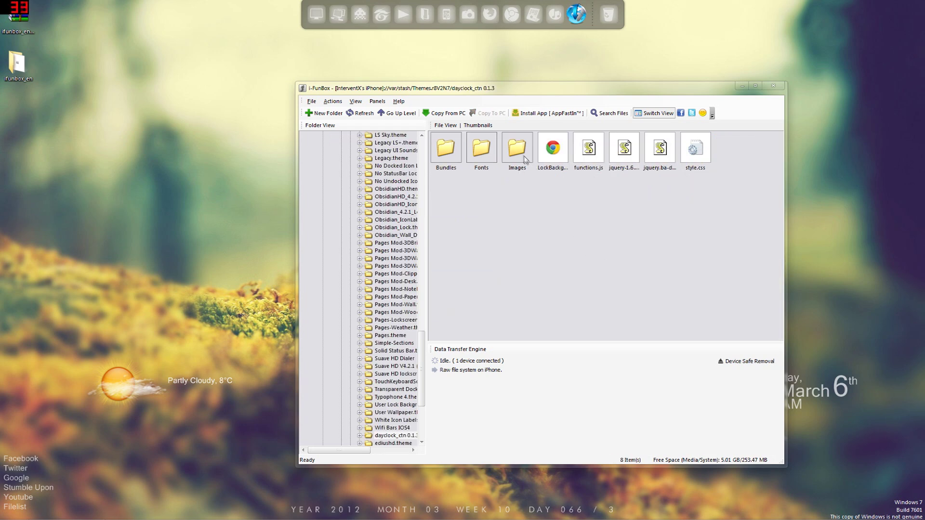
Preview LockBackground-black.png from the Images folder in Photo Viewer, then close it
left_click_drag(520, 230, 592, 269)
double_click(517, 150)
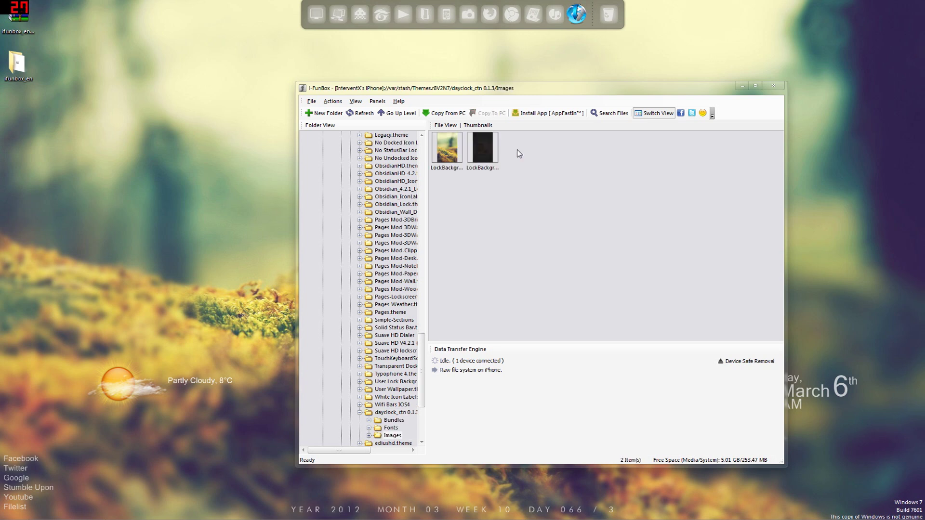
double_click(449, 150)
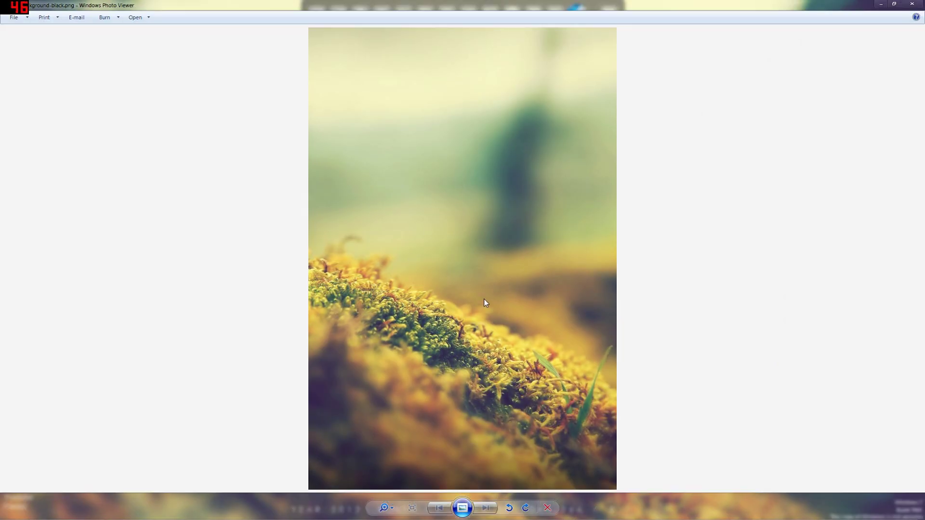
left_click(912, 4)
Select LockBackground-black.png in the file list, then clear the selection
left_click(453, 159)
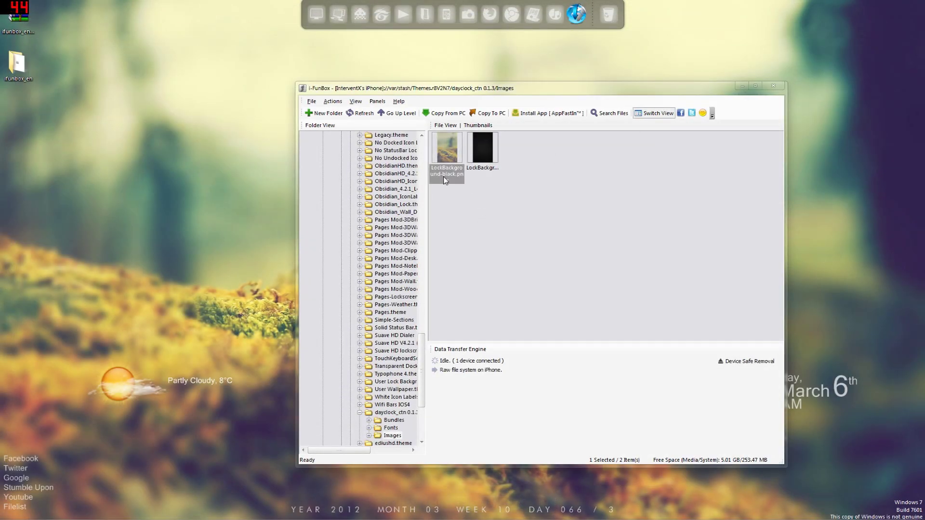
left_click(119, 151)
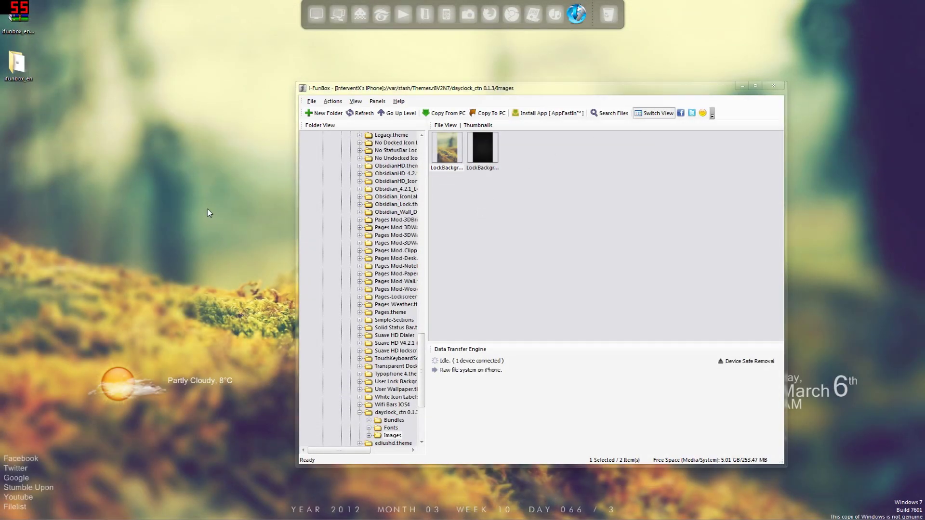
left_click(448, 165)
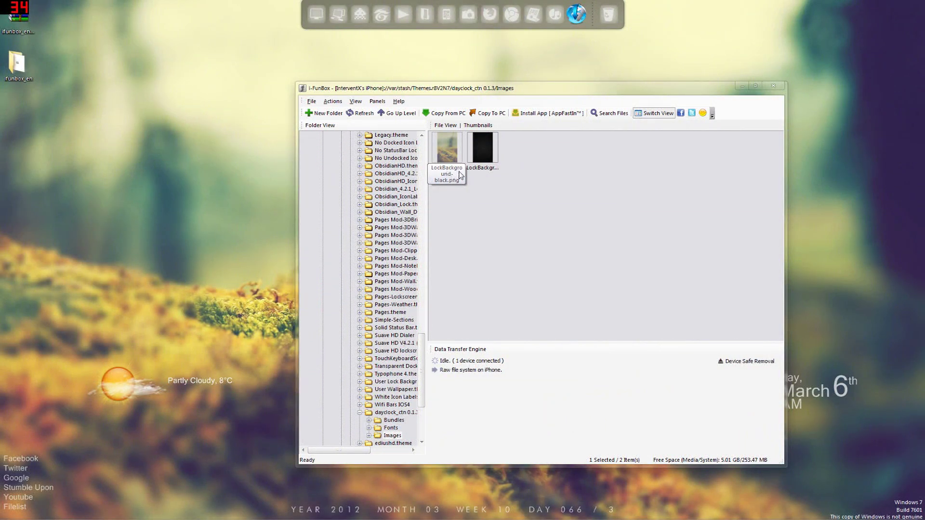
left_click(469, 197)
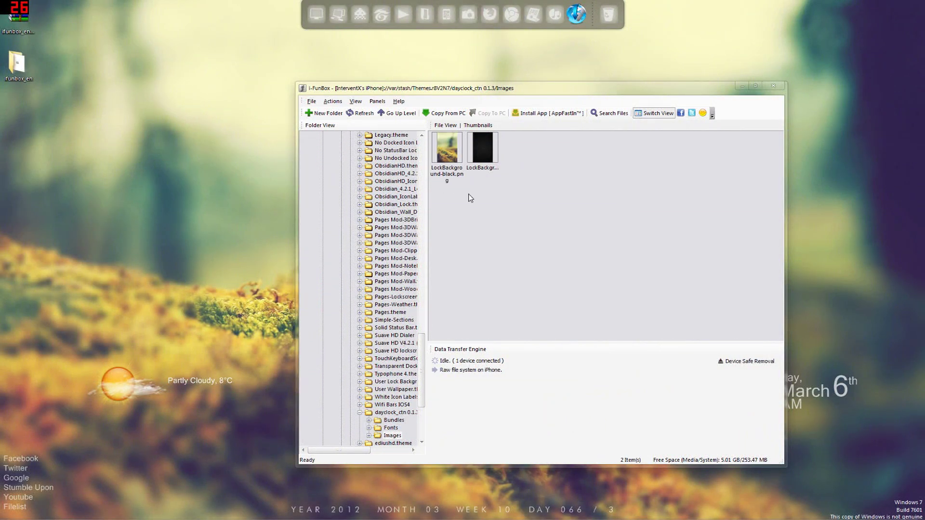
Go up to Themes.r8V2N7 and inspect LockBackground.png inside LS Inlay.theme
key("BackSpace")
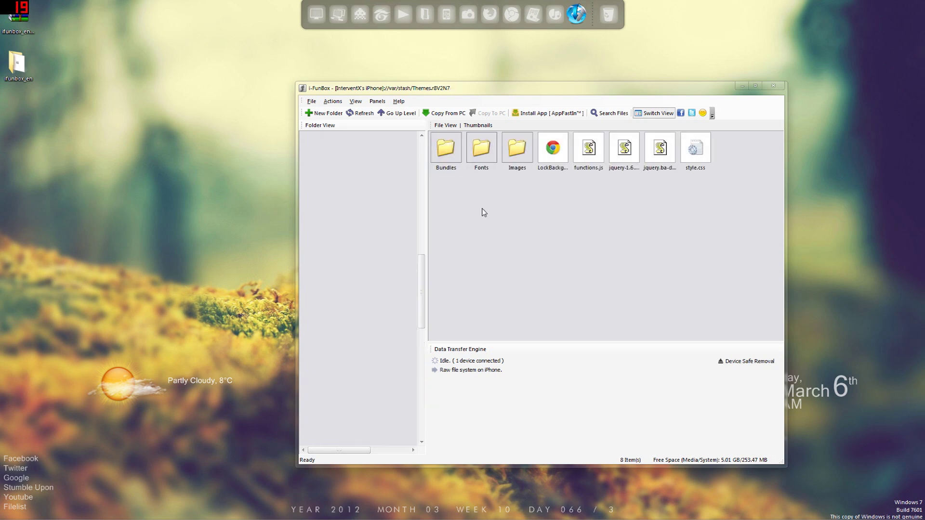
key("BackSpace")
left_click(620, 297)
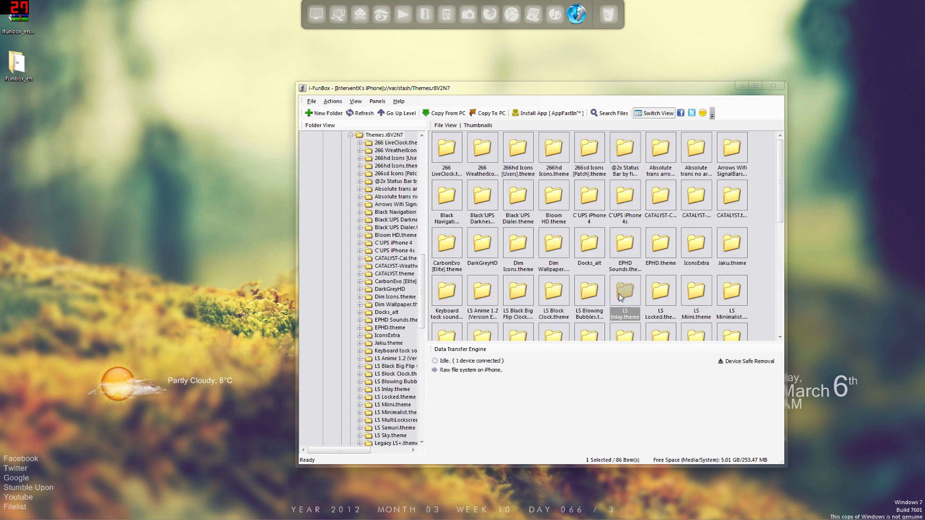
double_click(629, 295)
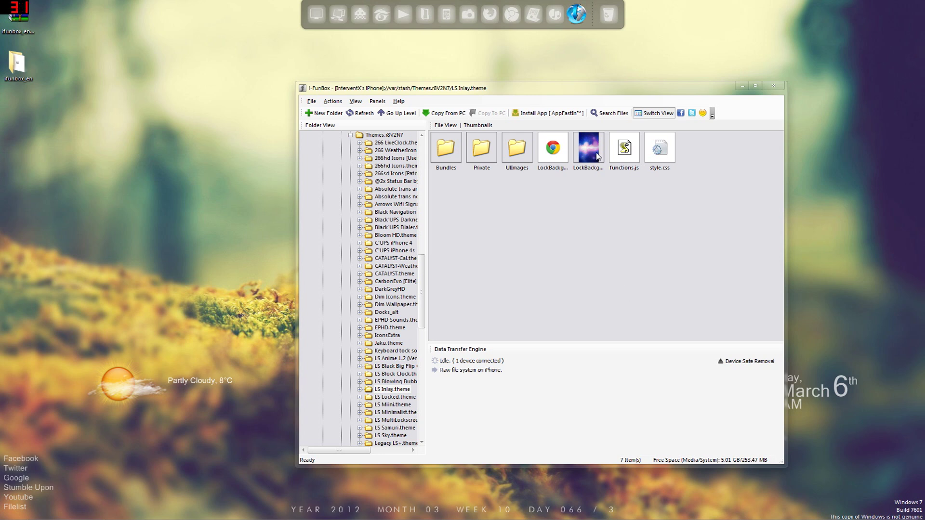
left_click(596, 157)
left_click(586, 173)
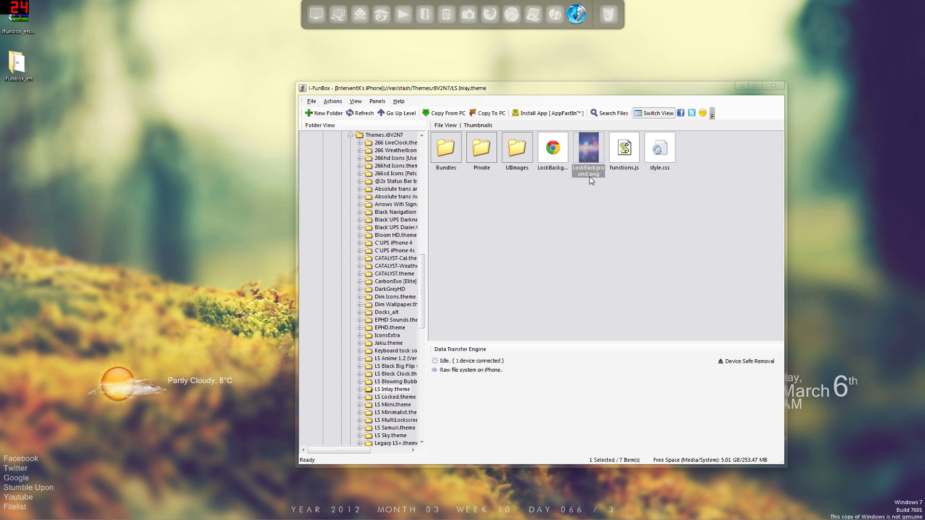
left_click(548, 211)
Return to Themes.r8V2N7 and collapse its branch and the var branch
key("BackSpace")
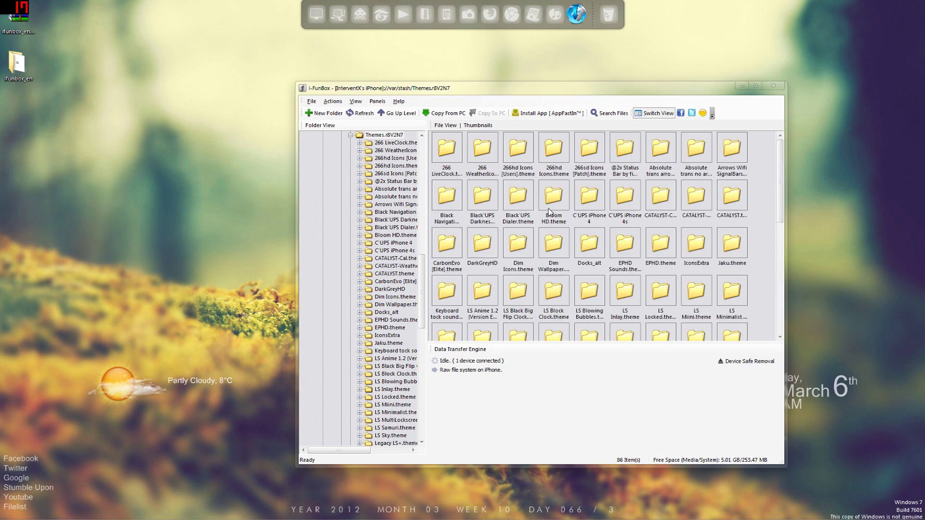
scroll(779, 212, "down", 2)
scroll(780, 211, "down", 5)
scroll(784, 181, "up", 4)
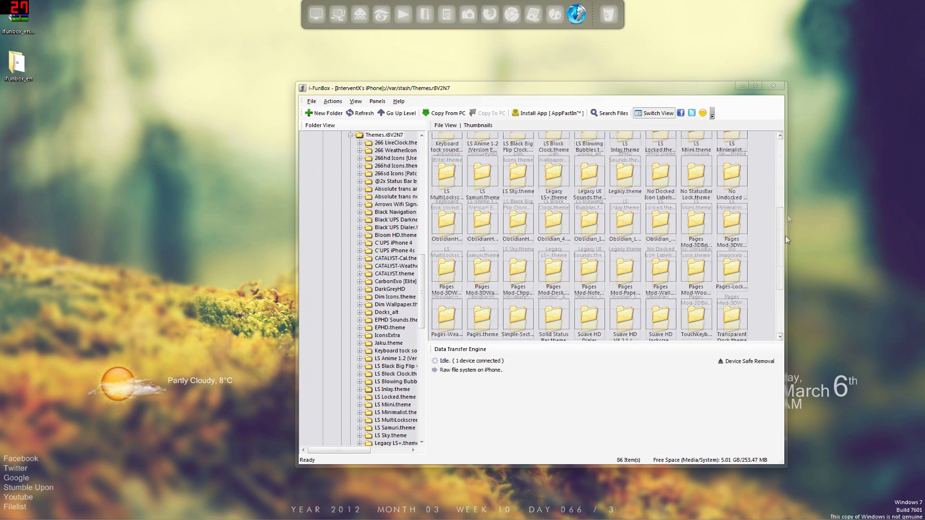
scroll(787, 154, "up", 3)
left_click(351, 136)
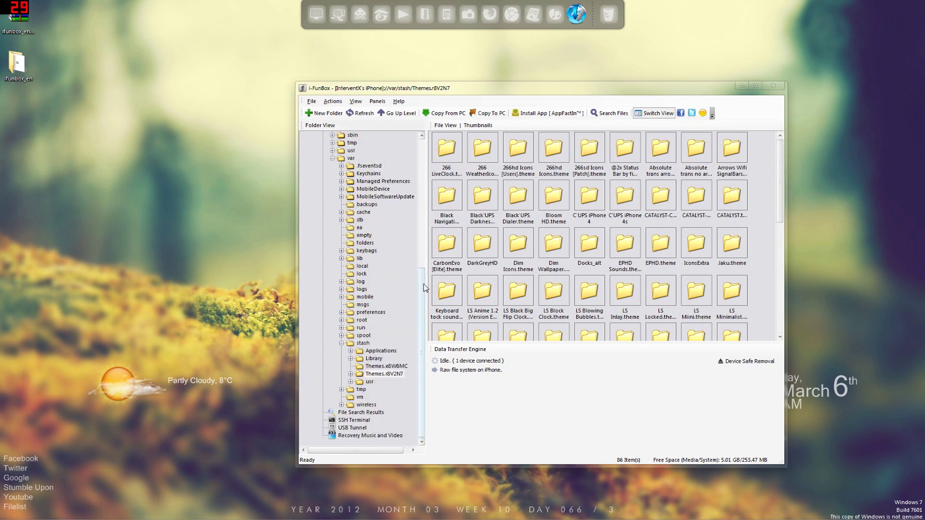
scroll(335, 265, "up", 3)
scroll(335, 265, "up", 2)
left_click(333, 258)
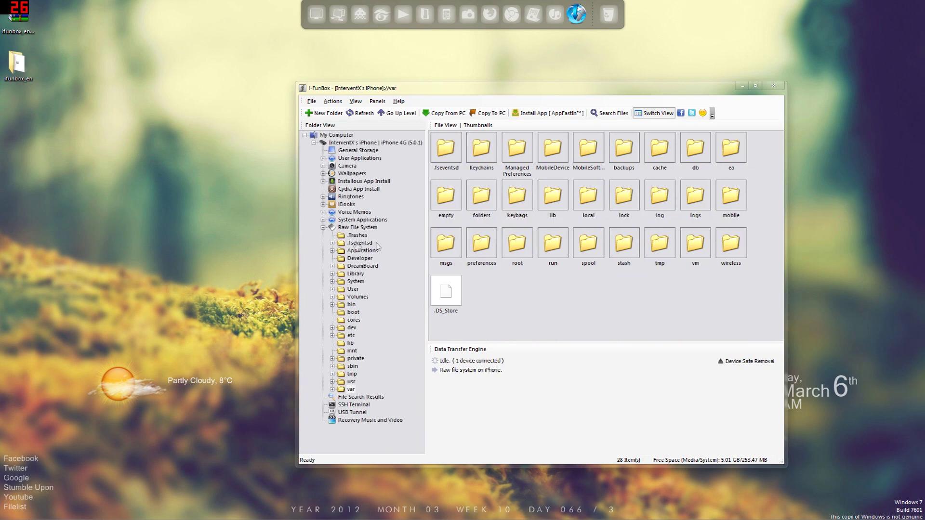
Collapse the Raw File System branch and drag the window back toward the center
left_click(324, 228)
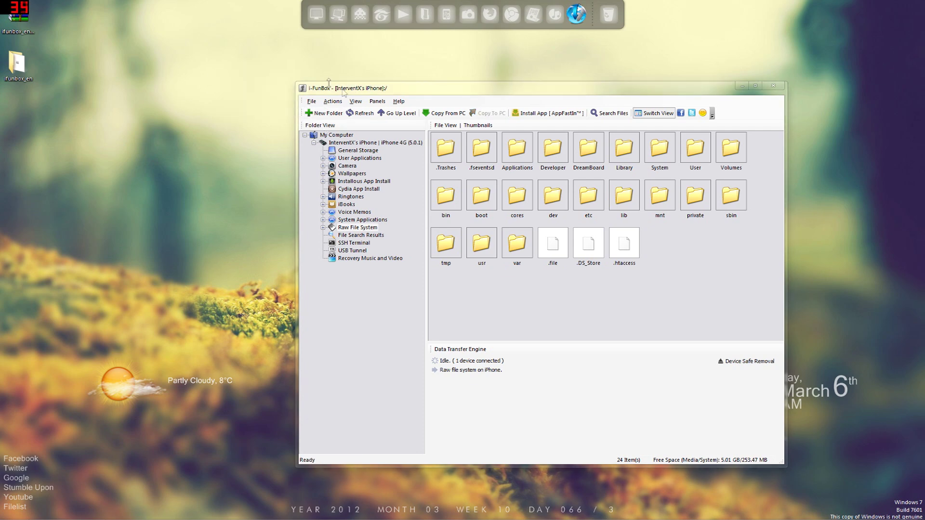
left_click_drag(319, 90, 295, 99)
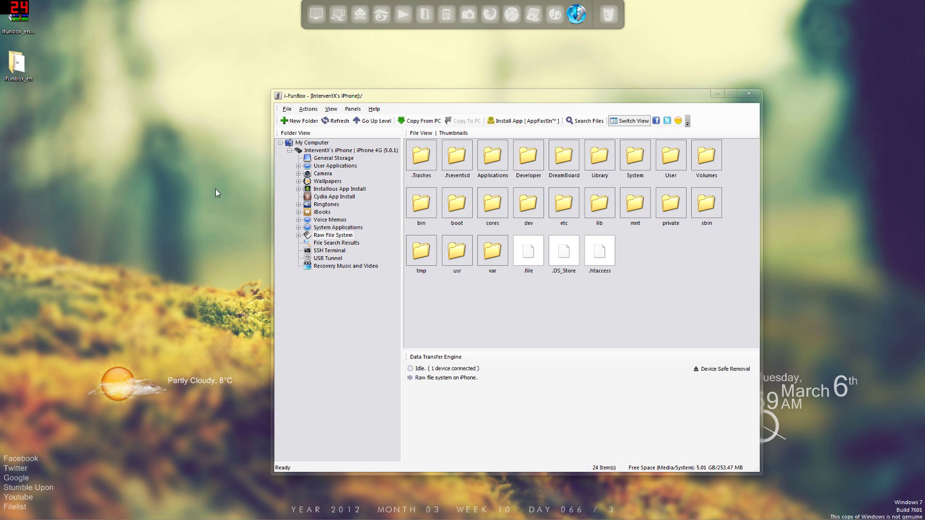
left_click_drag(164, 81, 839, 400)
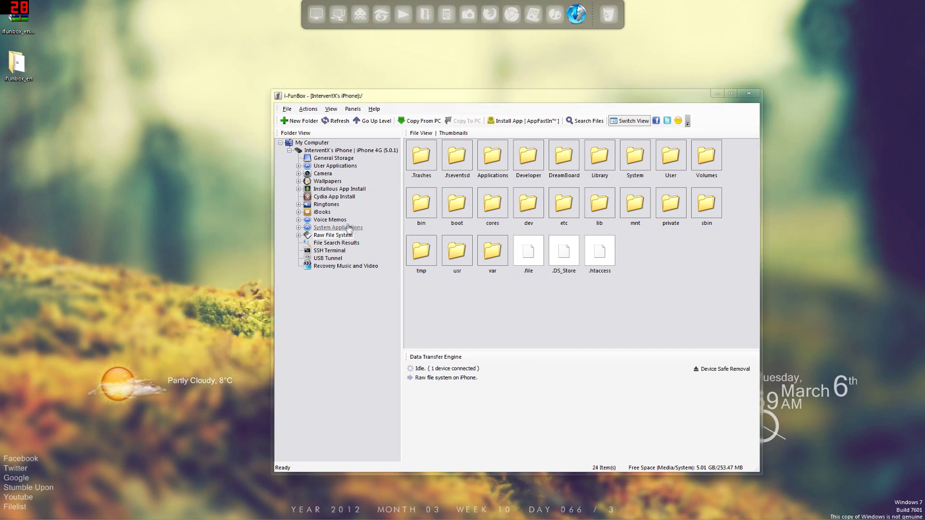
left_click_drag(455, 292, 538, 326)
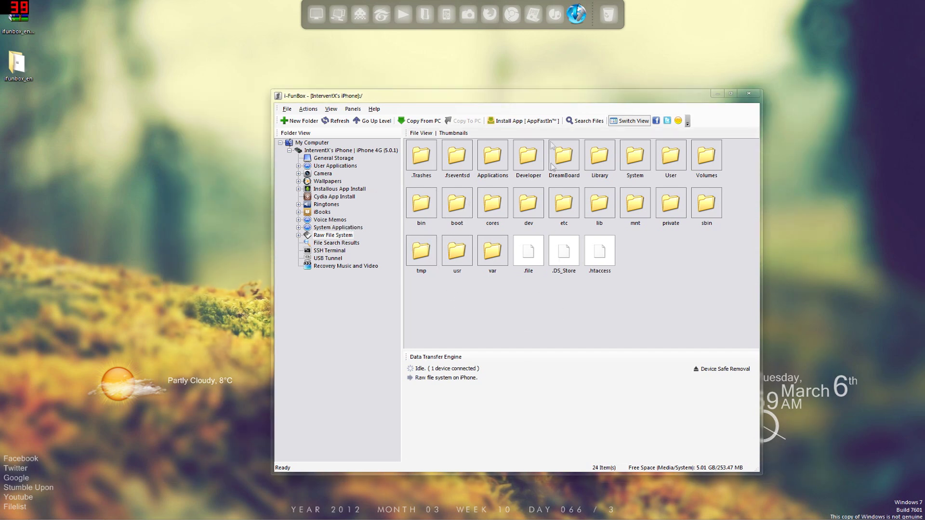